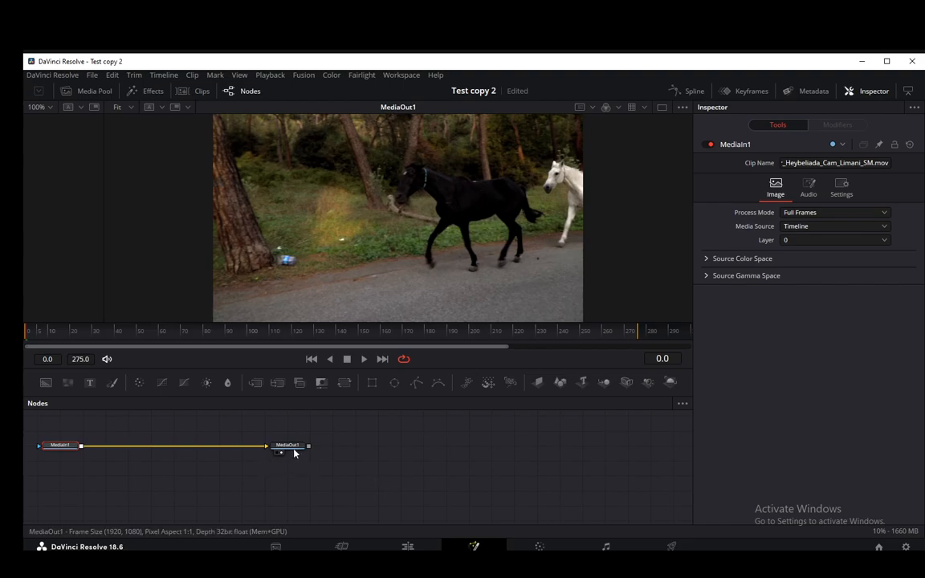
Move the MediaOut1 and MediaIn1 nodes farther along the node graph, keeping a wide gap between them.
{"action": "left_click_drag", "start_coordinate": [289, 445], "coordinate": [439, 441]}
{"action": "left_click_drag", "start_coordinate": [60, 445], "coordinate": [210, 457]}
Try to add the Magic Mask tool after the MediaIn1 node.
{"action": "key", "text": "shift+space"}
{"action": "type", "text": "Cube 3D"}
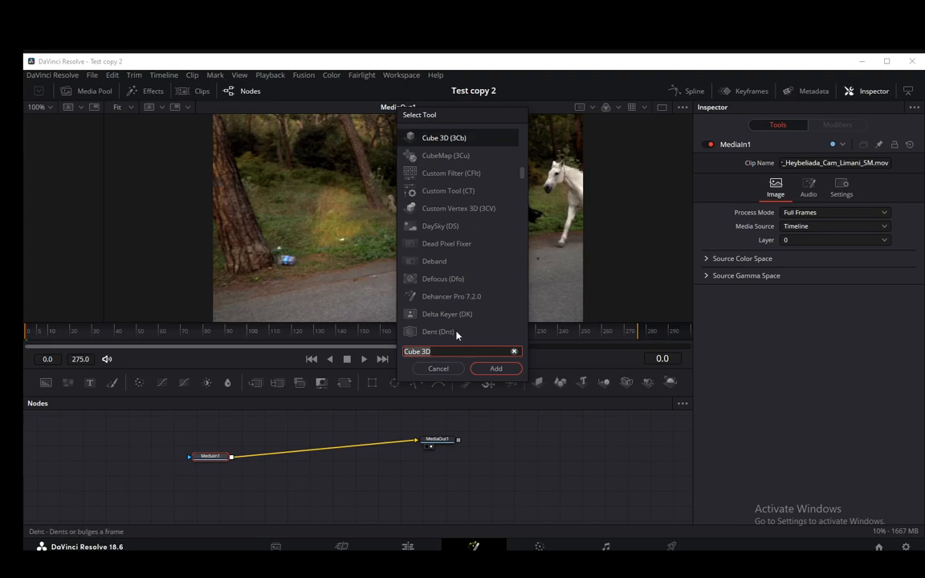
{"action": "left_click", "coordinate": [515, 352]}
{"action": "type", "text": "smart"}
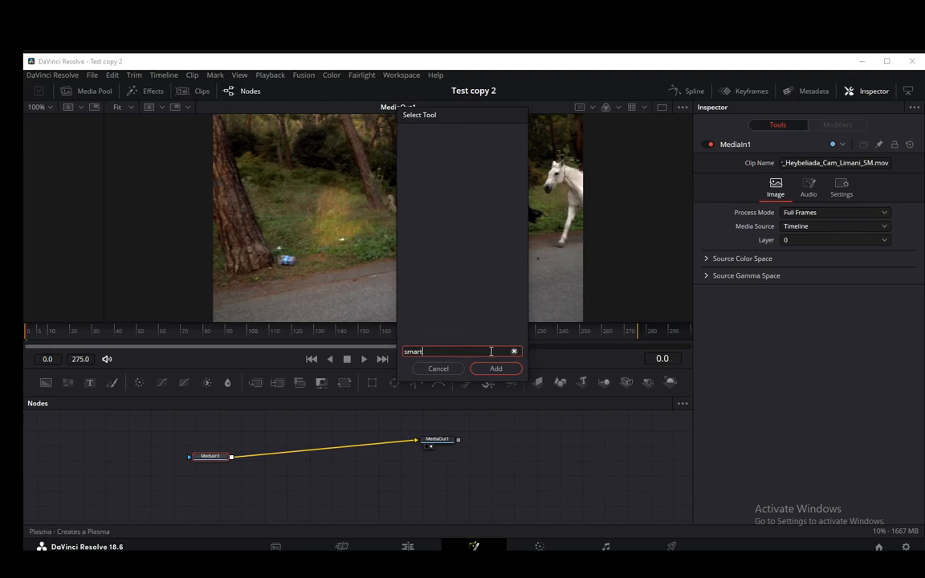
{"action": "key", "text": "BackSpace"}
{"action": "key", "text": "BackSpace"}
{"action": "key", "text": "BackSpace"}
{"action": "key", "text": "BackSpace"}
{"action": "type", "text": "magic"}
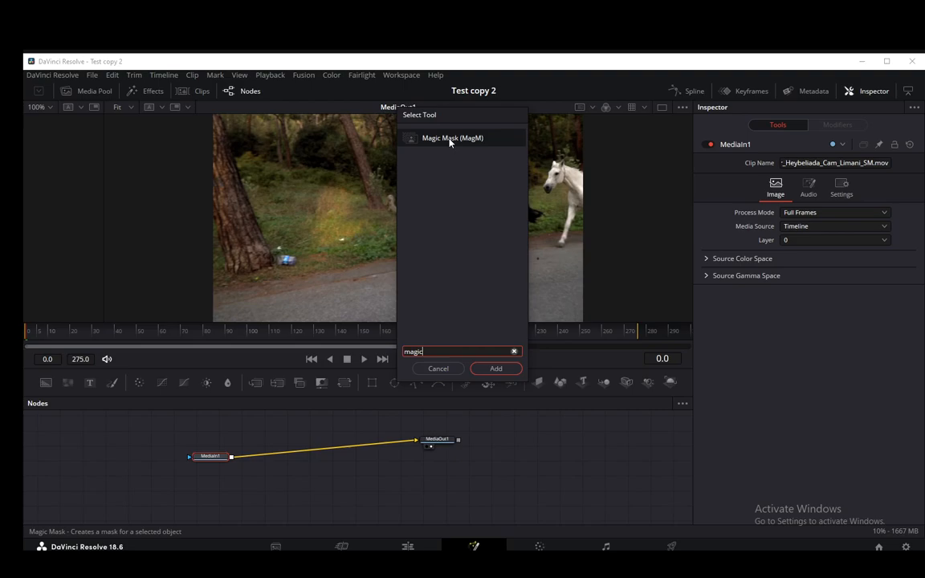
{"action": "left_click", "coordinate": [496, 369]}
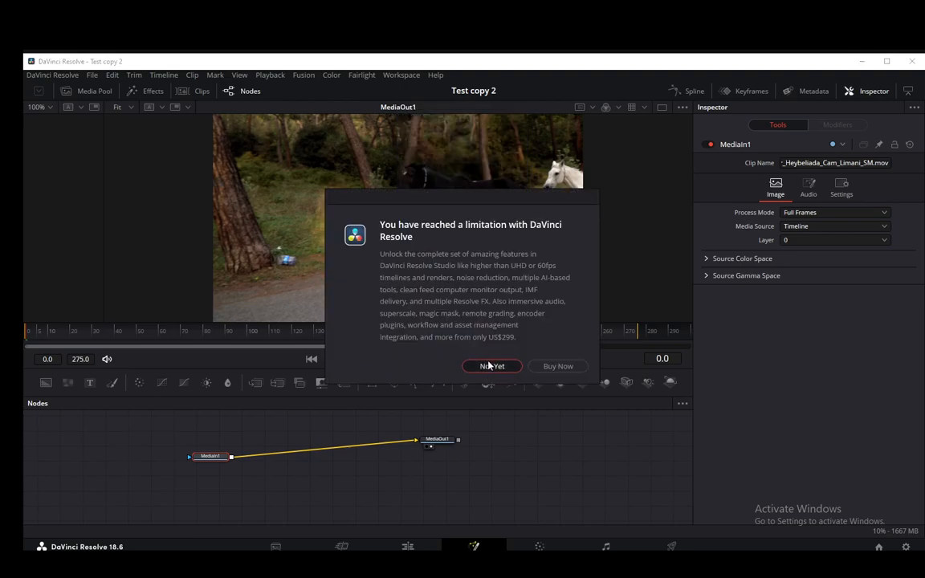
{"action": "left_click", "coordinate": [491, 366]}
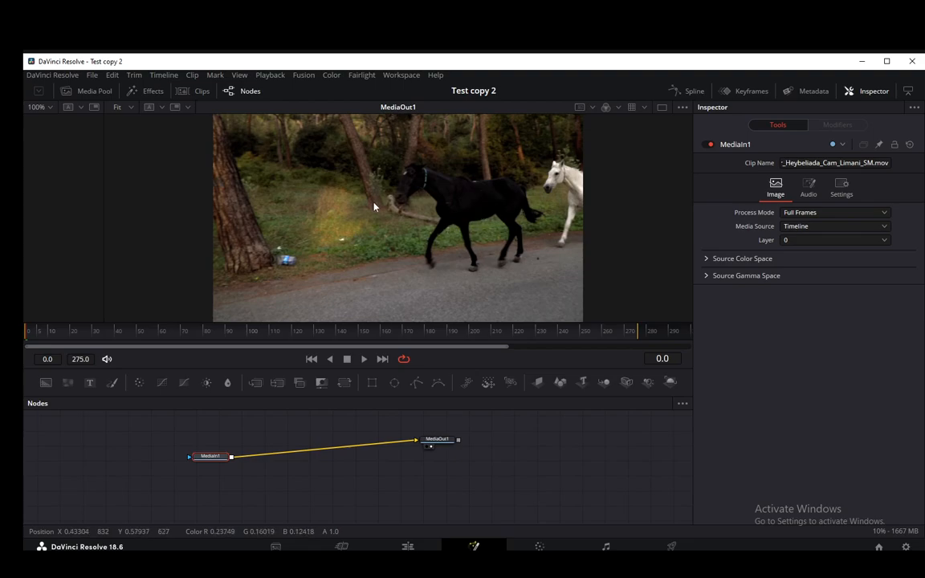
Move the MediaOut1 node slightly so it sits nearly level with MediaIn1.
{"action": "right_click", "coordinate": [504, 360]}
{"action": "left_click", "coordinate": [442, 440]}
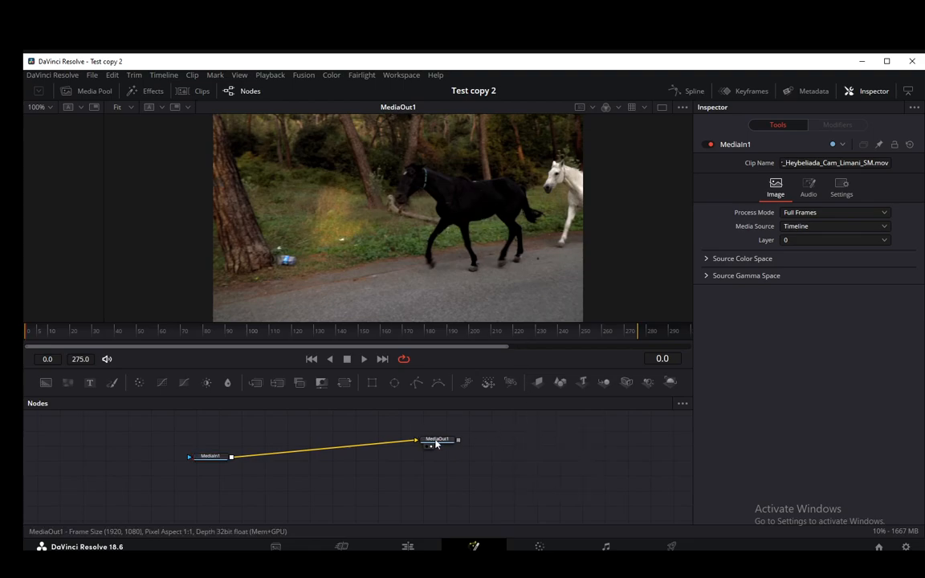
{"action": "left_click_drag", "start_coordinate": [442, 440], "coordinate": [449, 451]}
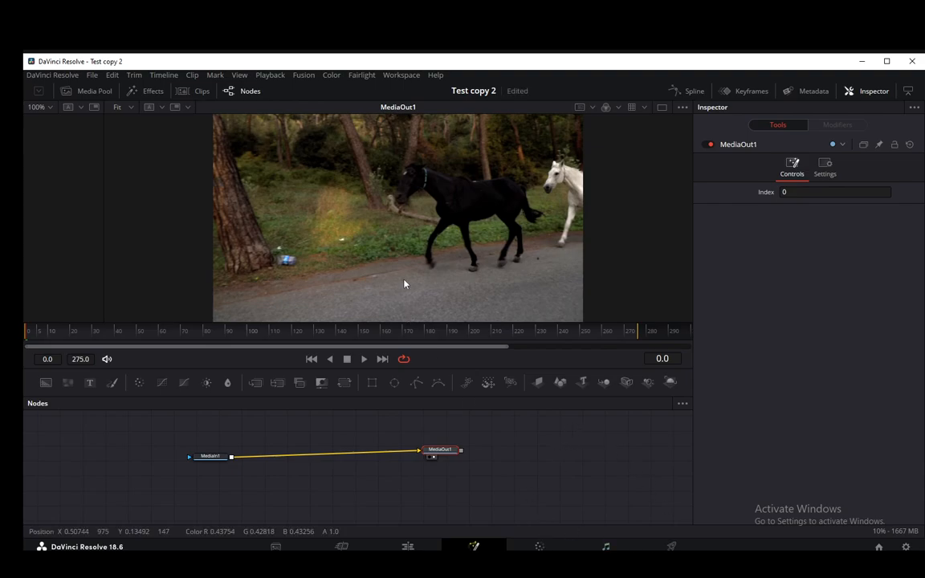
Switch to the Color page and show the power window controls for node 01.
{"action": "left_click", "coordinate": [540, 546]}
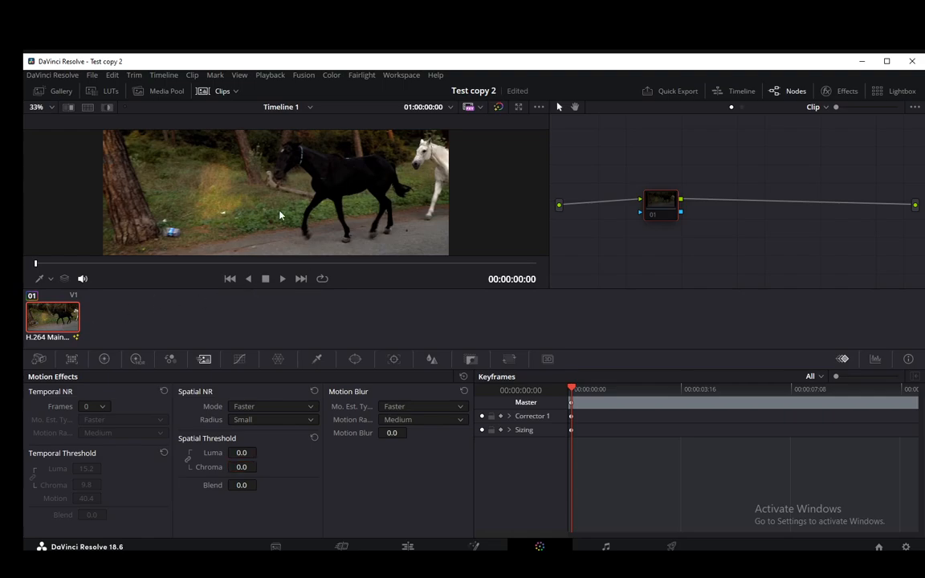
{"action": "left_click", "coordinate": [355, 360]}
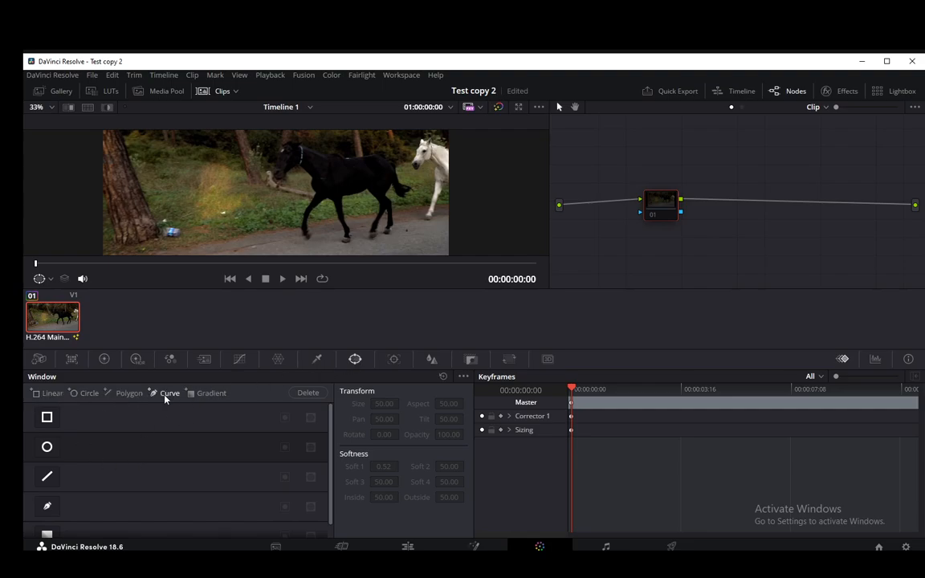
Draw a rough curve window loosely around the black horse on node 01, then undo it.
{"action": "scroll", "coordinate": [126, 452], "scroll_direction": "down", "scroll_amount": 1}
{"action": "left_click", "coordinate": [61, 488]}
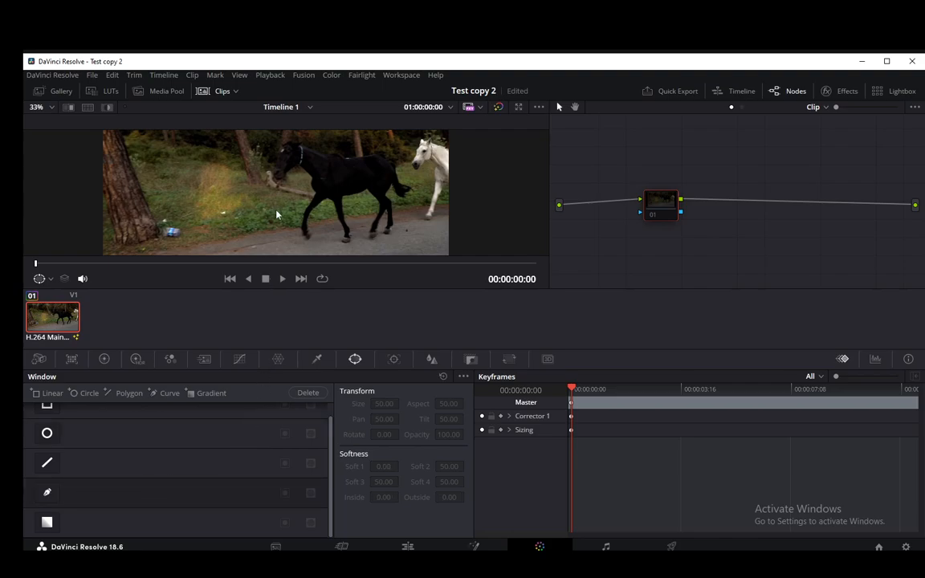
{"action": "left_click", "coordinate": [56, 494]}
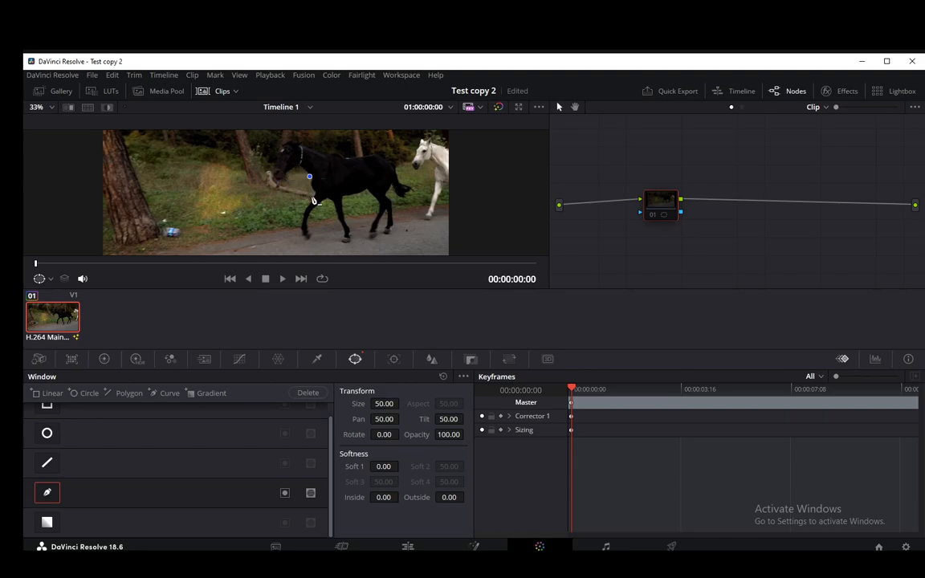
{"action": "right_click", "coordinate": [303, 232]}
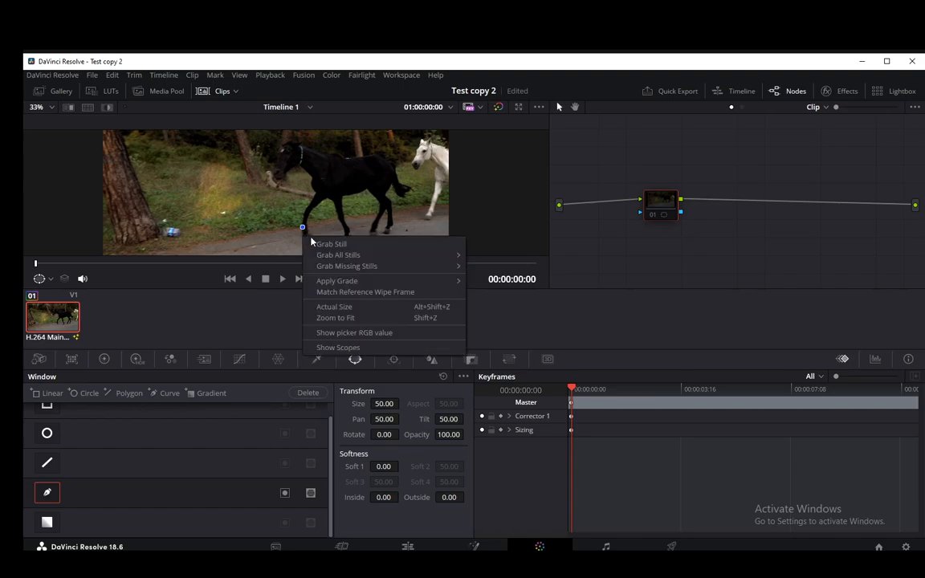
{"action": "left_click", "coordinate": [316, 220]}
{"action": "left_click", "coordinate": [360, 234]}
{"action": "left_click", "coordinate": [408, 234]}
{"action": "left_click", "coordinate": [411, 189]}
{"action": "left_click_drag", "start_coordinate": [408, 163], "coordinate": [375, 145]}
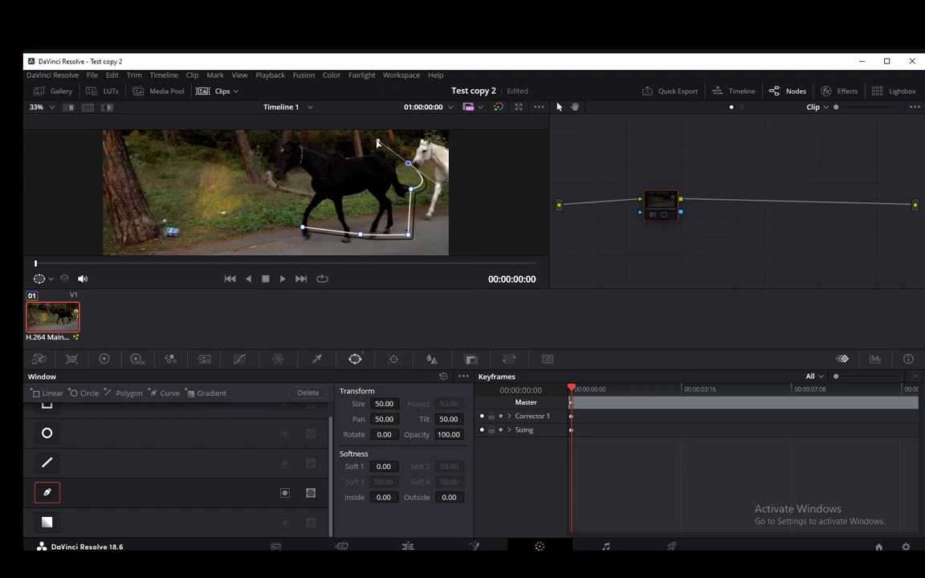
{"action": "left_click", "coordinate": [341, 140]}
{"action": "left_click", "coordinate": [287, 142]}
{"action": "left_click_drag", "start_coordinate": [272, 142], "coordinate": [254, 156]}
{"action": "left_click", "coordinate": [302, 227]}
{"action": "left_click_drag", "start_coordinate": [251, 177], "coordinate": [300, 218]}
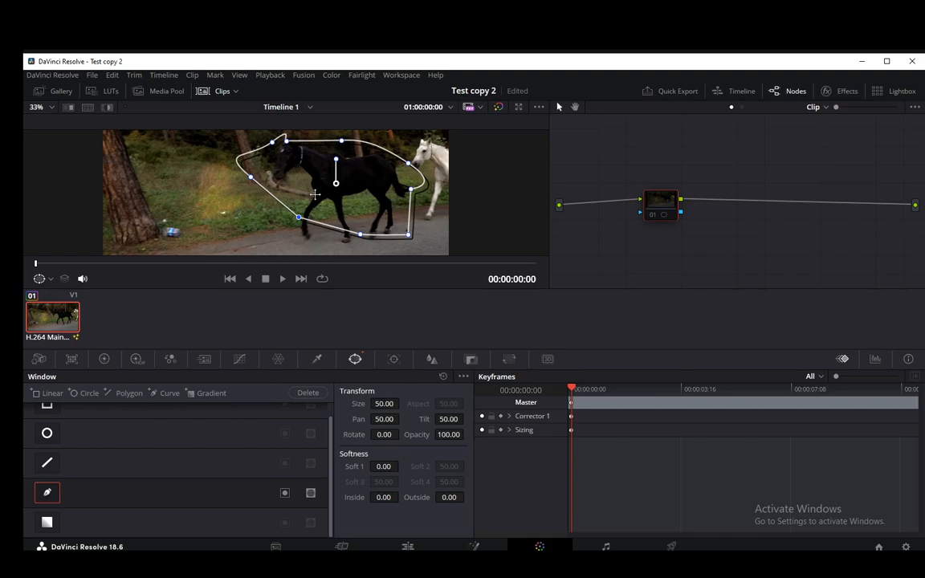
{"action": "key", "text": "ctrl+z"}
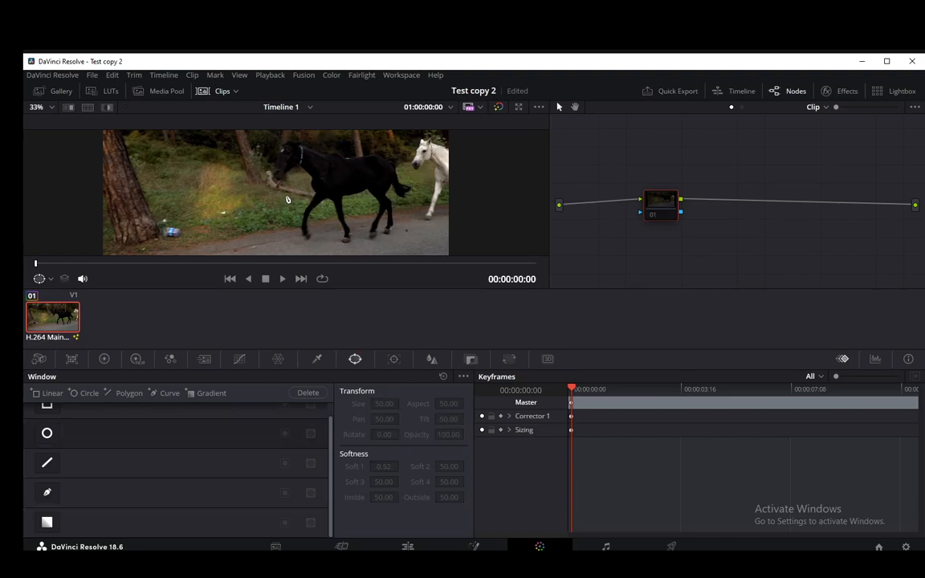
{"action": "scroll", "coordinate": [289, 197], "scroll_direction": "up", "scroll_amount": 3}
{"action": "scroll", "coordinate": [318, 184], "scroll_direction": "up", "scroll_amount": 4}
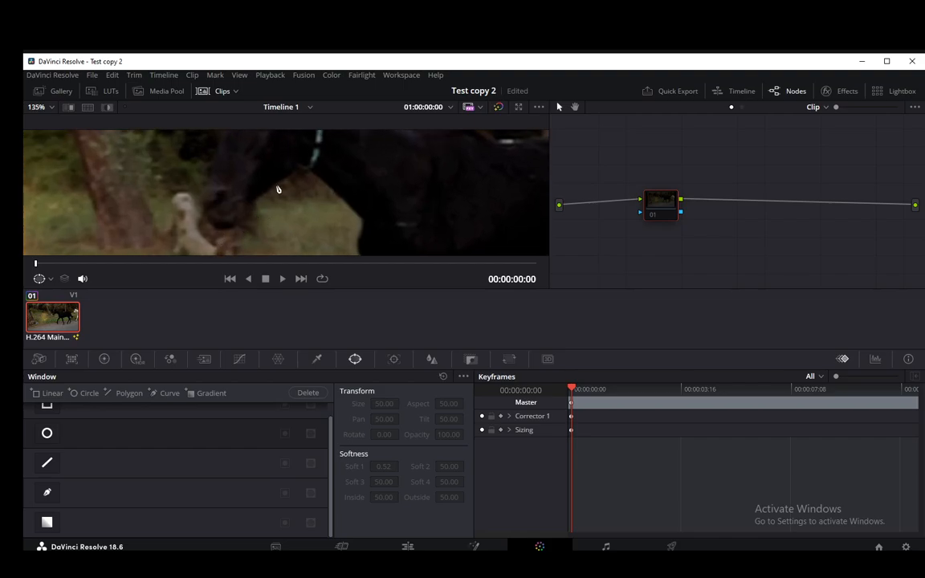
{"action": "scroll", "coordinate": [311, 193], "scroll_direction": "down", "scroll_amount": 5}
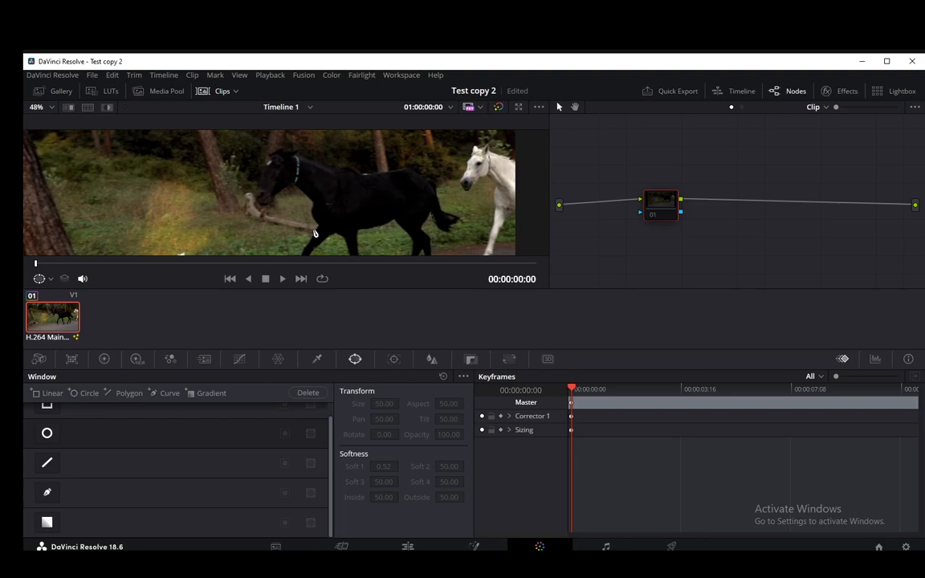
{"action": "scroll", "coordinate": [314, 233], "scroll_direction": "down", "scroll_amount": 4}
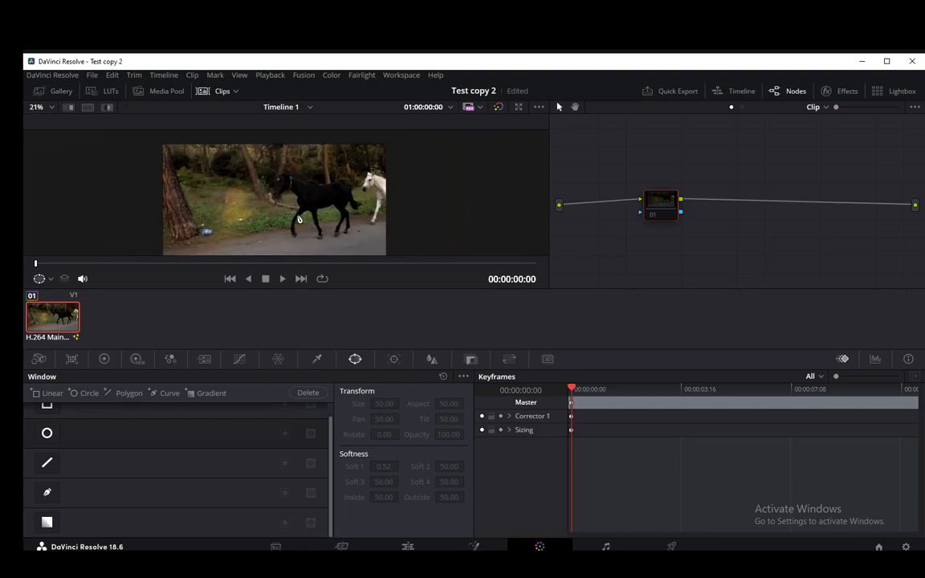
{"action": "scroll", "coordinate": [298, 219], "scroll_direction": "up", "scroll_amount": 3}
{"action": "right_click", "coordinate": [304, 185]}
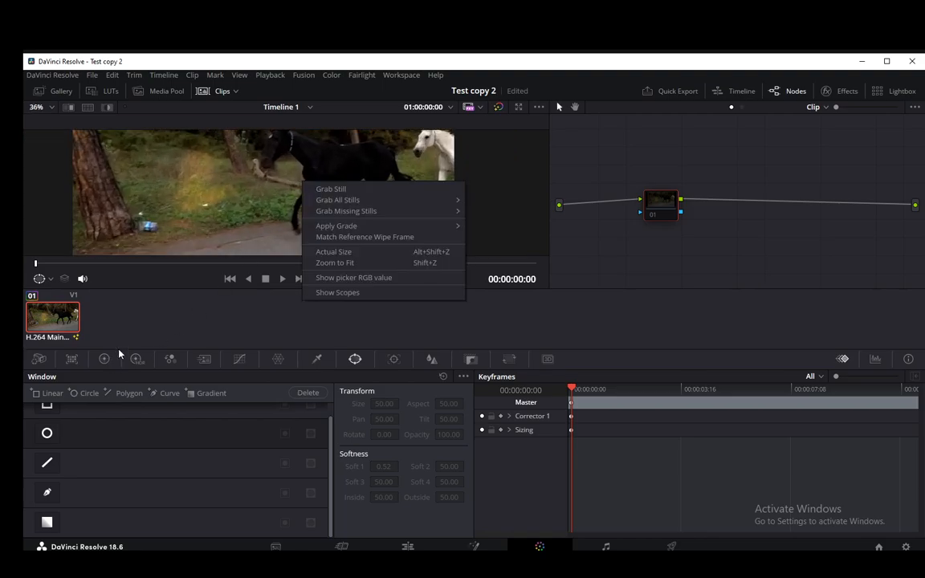
{"action": "key", "text": "Escape"}
Add a curve window to node 01 and trace from the black horse's muzzle along its jaw to the throat.
{"action": "left_click", "coordinate": [47, 492]}
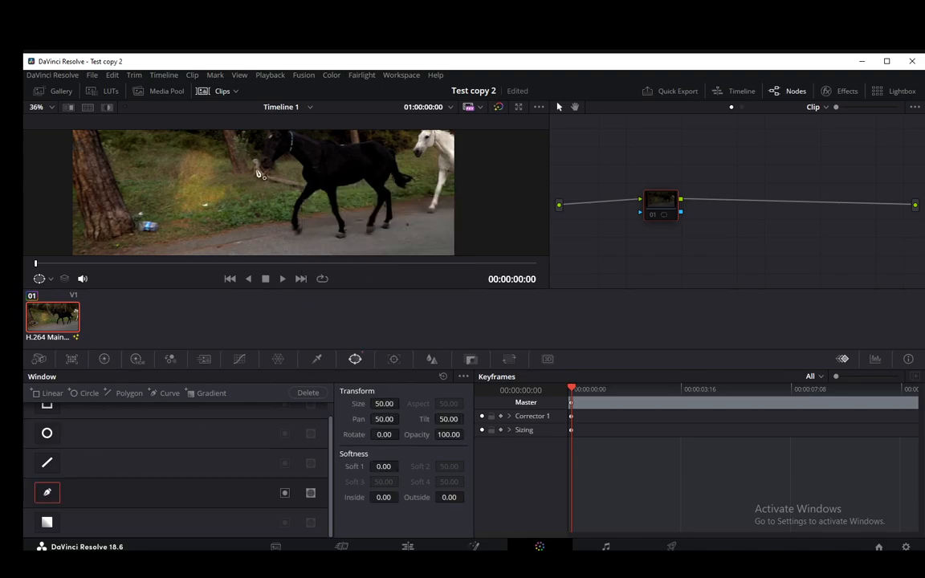
{"action": "scroll", "coordinate": [272, 184], "scroll_direction": "up", "scroll_amount": 6}
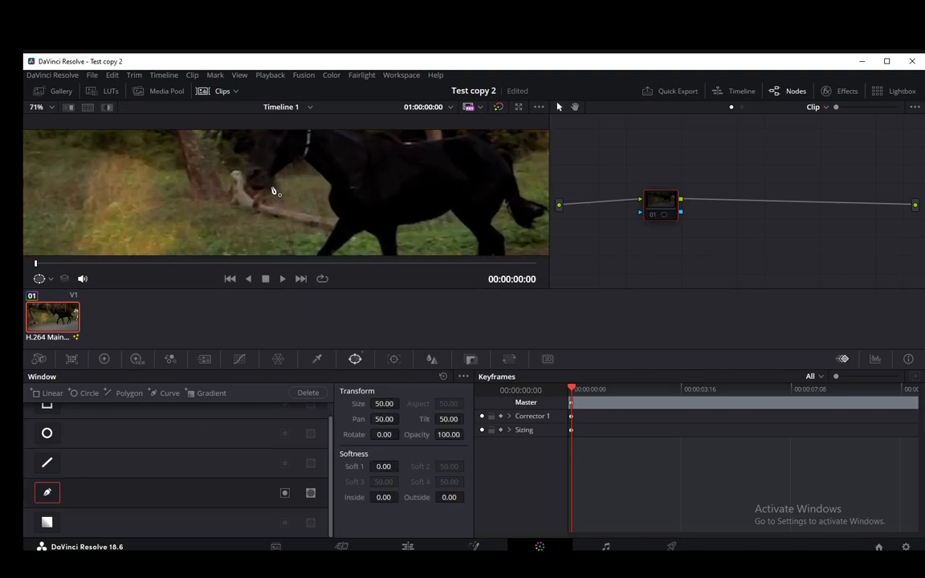
{"action": "scroll", "coordinate": [271, 191], "scroll_direction": "up", "scroll_amount": 3}
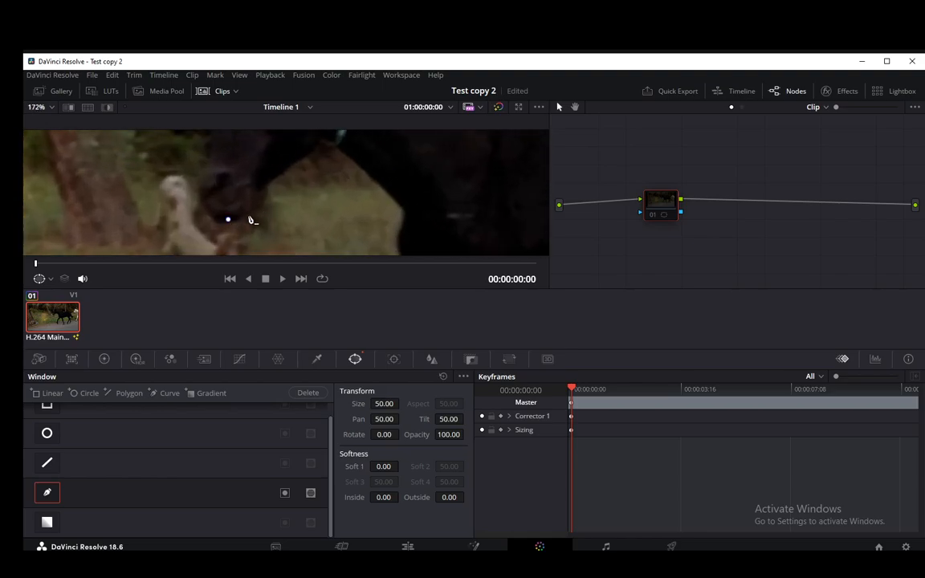
{"action": "left_click", "coordinate": [271, 197]}
{"action": "left_click", "coordinate": [276, 173]}
{"action": "left_click", "coordinate": [312, 160]}
{"action": "left_click", "coordinate": [337, 148]}
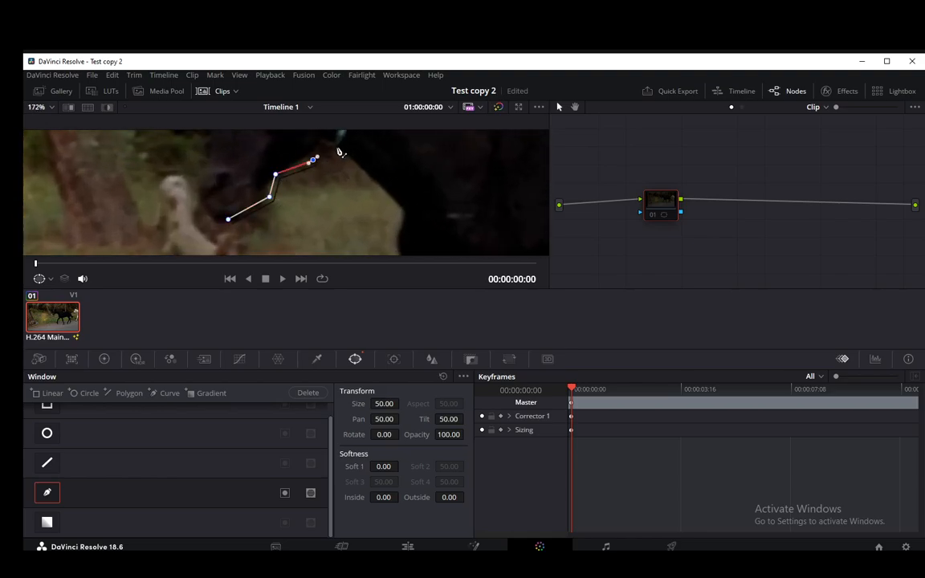
Continue the curve window outline down the underside of the black horse's neck and the front of its chest.
{"action": "left_click", "coordinate": [374, 180]}
{"action": "left_click", "coordinate": [394, 206]}
{"action": "left_click_drag", "start_coordinate": [392, 227], "coordinate": [364, 170]}
{"action": "left_click", "coordinate": [367, 186]}
{"action": "left_click", "coordinate": [368, 218]}
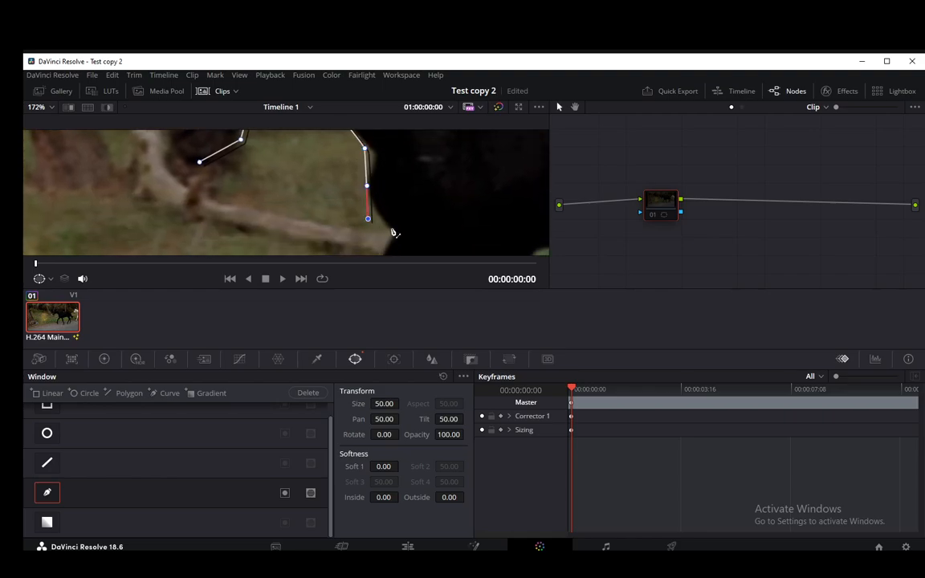
Trace the curve window outline down and around the black horse's leading foreleg and hoof, back up between the forelegs.
{"action": "scroll", "coordinate": [390, 234], "scroll_direction": "down", "scroll_amount": 1}
{"action": "scroll", "coordinate": [391, 237], "scroll_direction": "down", "scroll_amount": 8}
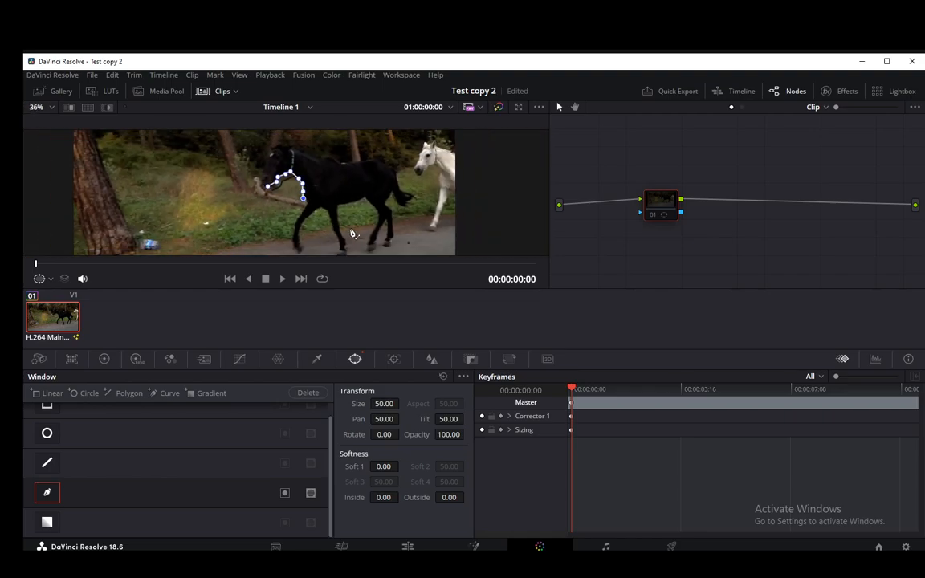
{"action": "left_click", "coordinate": [296, 230]}
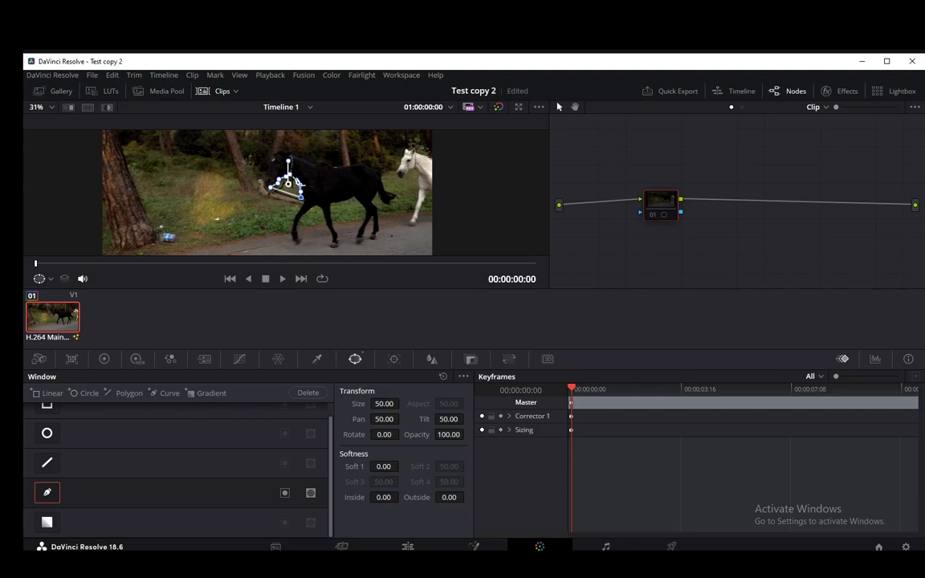
{"action": "scroll", "coordinate": [343, 243], "scroll_direction": "up", "scroll_amount": 8}
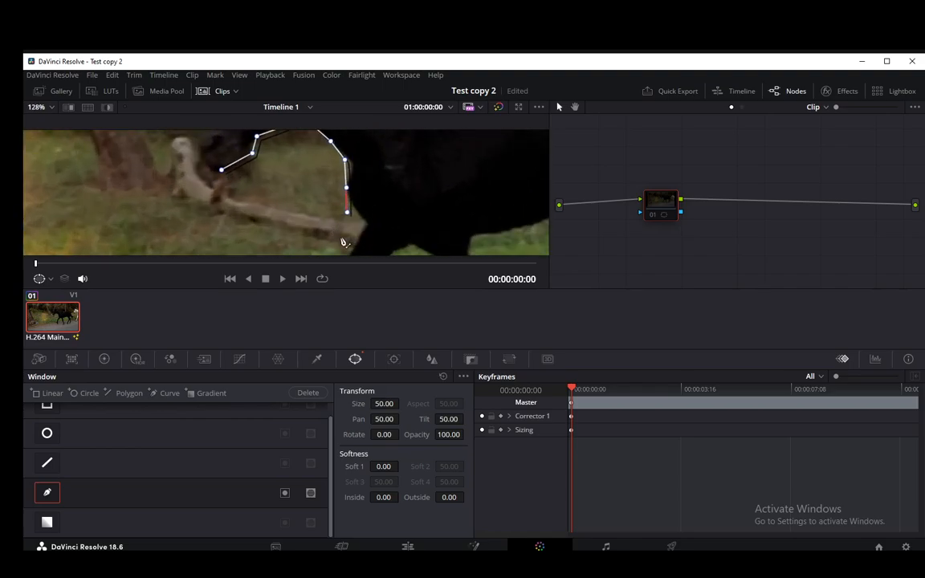
{"action": "scroll", "coordinate": [343, 242], "scroll_direction": "up", "scroll_amount": 1}
{"action": "left_click_drag", "start_coordinate": [343, 242], "coordinate": [288, 167]}
{"action": "left_click", "coordinate": [258, 210]}
{"action": "left_click_drag", "start_coordinate": [243, 236], "coordinate": [202, 115]}
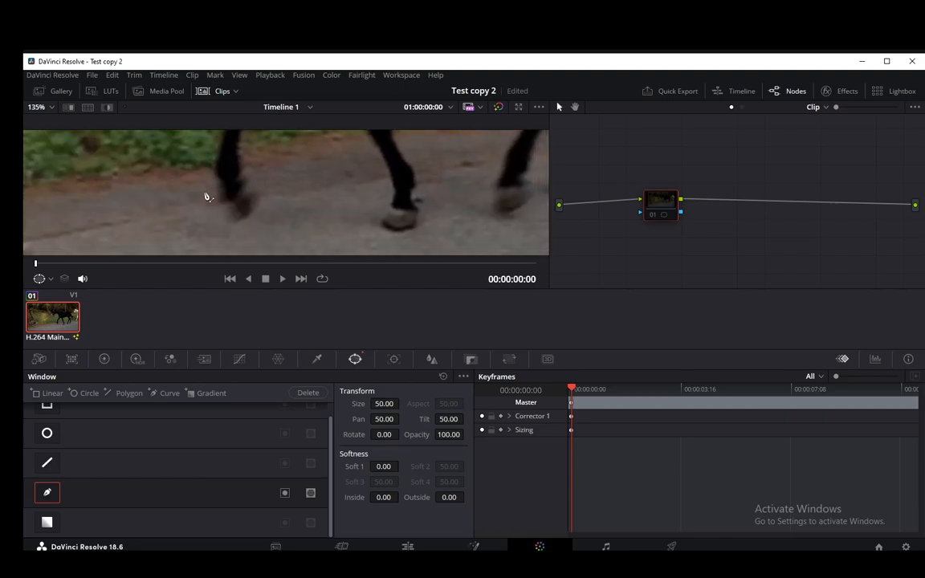
{"action": "left_click", "coordinate": [204, 192]}
{"action": "left_click", "coordinate": [246, 255]}
{"action": "left_click", "coordinate": [275, 174]}
{"action": "mouse_move", "coordinate": [302, 139]}
{"action": "left_mouse_down"}
{"action": "mouse_move", "coordinate": [275, 241]}
{"action": "mouse_move", "coordinate": [278, 133]}
{"action": "left_mouse_up"}
{"action": "left_click", "coordinate": [285, 182]}
Trace the curve window outline around the black horse's second foreleg and hoof, back up to the belly.
{"action": "left_click", "coordinate": [278, 179]}
{"action": "left_click", "coordinate": [301, 228]}
{"action": "left_click", "coordinate": [343, 254]}
{"action": "left_click", "coordinate": [385, 203]}
{"action": "left_click_drag", "start_coordinate": [365, 166], "coordinate": [367, 244]}
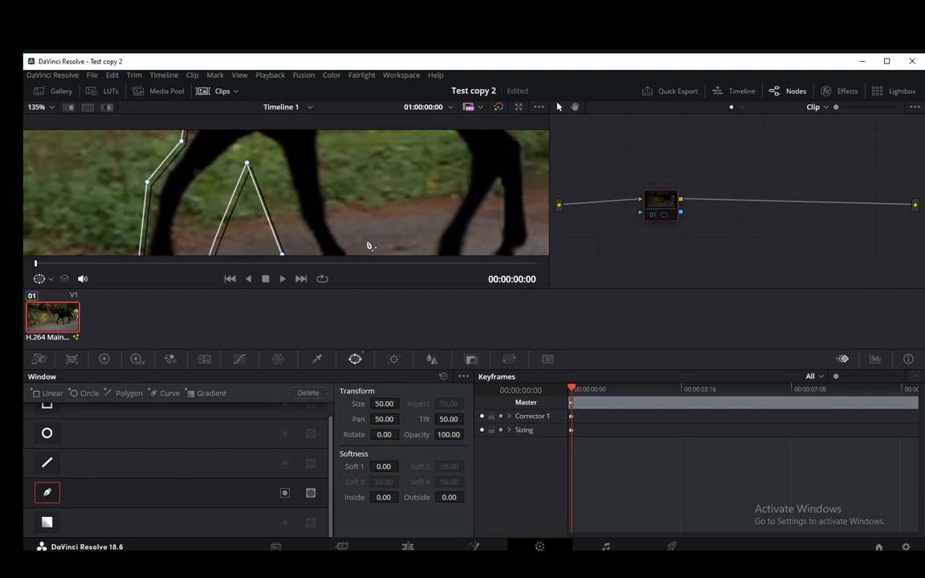
{"action": "left_click", "coordinate": [346, 193]}
{"action": "left_click_drag", "start_coordinate": [334, 169], "coordinate": [336, 224]}
{"action": "left_click", "coordinate": [342, 193]}
Continue the curve window outline along the black horse's belly and around its first hind leg and hoof.
{"action": "left_click", "coordinate": [399, 179]}
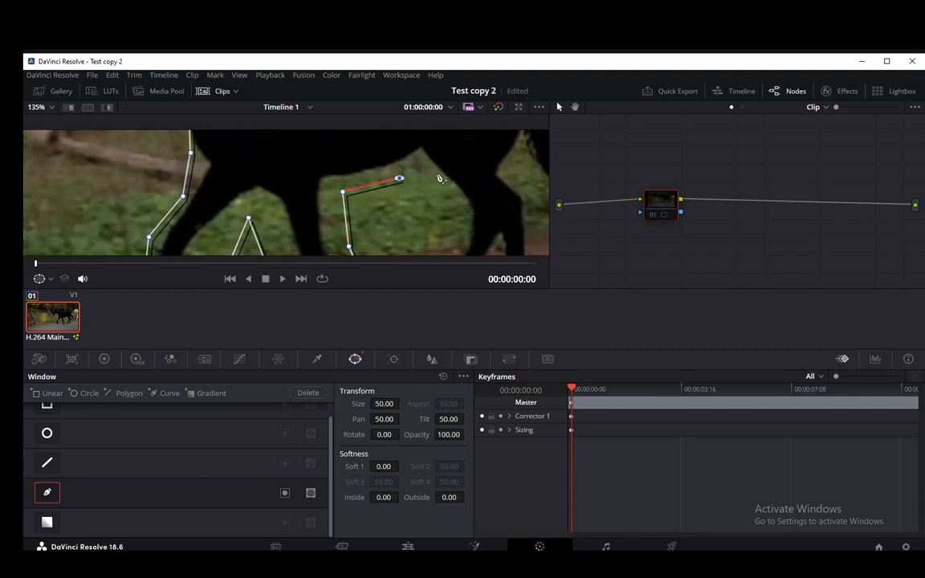
{"action": "left_click", "coordinate": [444, 185]}
{"action": "left_click", "coordinate": [458, 217]}
{"action": "left_click_drag", "start_coordinate": [425, 229], "coordinate": [405, 128]}
{"action": "left_click", "coordinate": [415, 160]}
{"action": "left_click", "coordinate": [407, 223]}
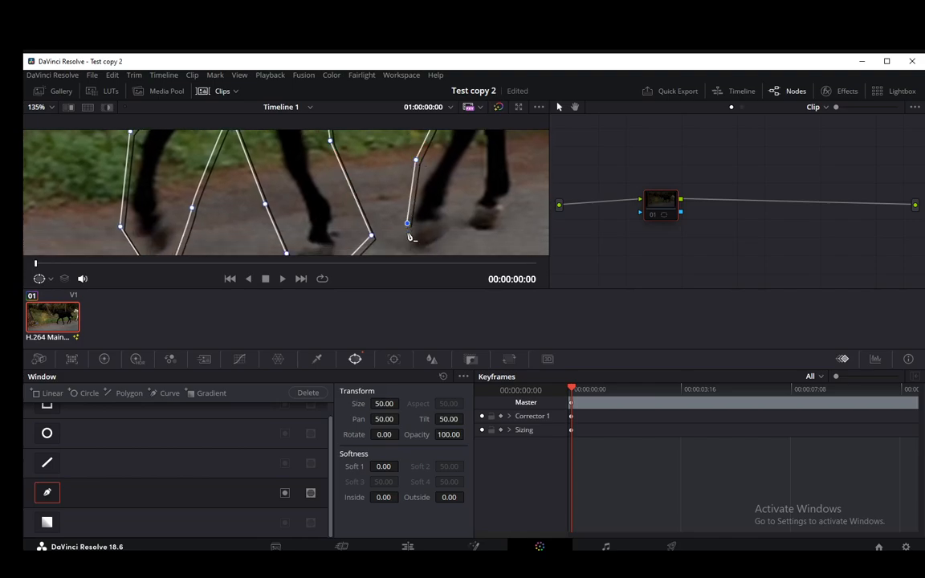
{"action": "left_click", "coordinate": [409, 244]}
{"action": "left_click", "coordinate": [461, 239]}
{"action": "left_click", "coordinate": [466, 193]}
Trace the curve window outline around the black horse's other hind hoof and up the back of that leg.
{"action": "left_click", "coordinate": [477, 230]}
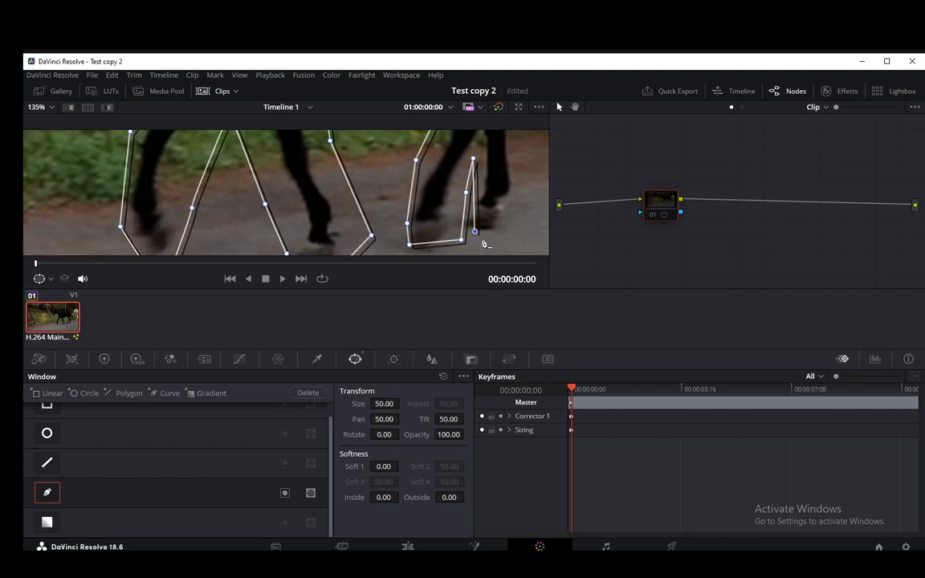
{"action": "left_click_drag", "start_coordinate": [507, 205], "coordinate": [387, 239]}
{"action": "left_click", "coordinate": [395, 233]}
{"action": "left_click", "coordinate": [409, 184]}
{"action": "left_click_drag", "start_coordinate": [405, 171], "coordinate": [398, 251]}
{"action": "left_click", "coordinate": [400, 219]}
Trace the curve window outline around the black horse's tail.
{"action": "left_click", "coordinate": [367, 172]}
{"action": "left_click", "coordinate": [377, 153]}
{"action": "left_click", "coordinate": [434, 200]}
{"action": "left_click_drag", "start_coordinate": [444, 160], "coordinate": [456, 228]}
{"action": "left_click", "coordinate": [470, 199]}
{"action": "left_click", "coordinate": [449, 222]}
Continue the curve window outline over the black horse's rump and along its back to the base of the neck.
{"action": "left_click", "coordinate": [404, 152]}
{"action": "left_click", "coordinate": [317, 138]}
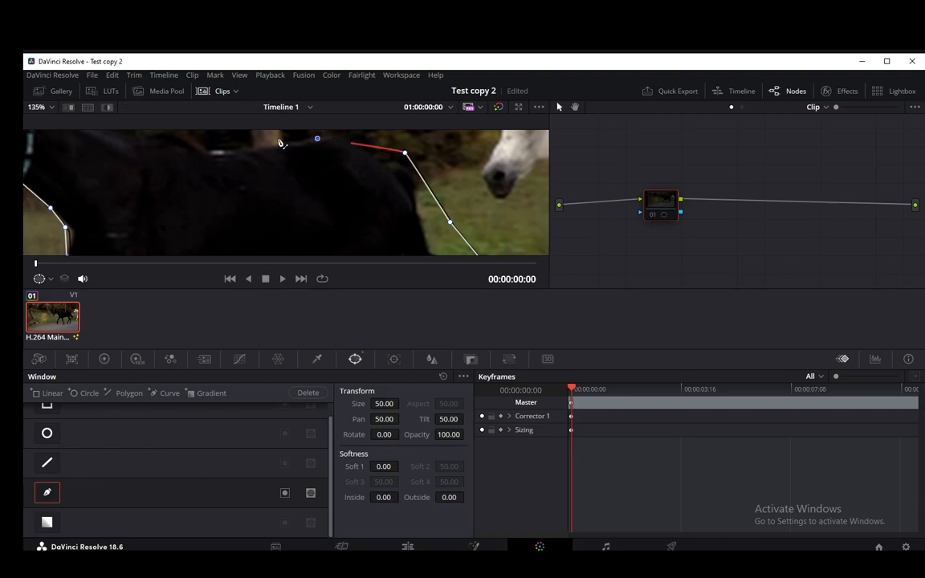
{"action": "left_click", "coordinate": [255, 141]}
{"action": "left_click_drag", "start_coordinate": [221, 164], "coordinate": [328, 224]}
{"action": "left_click", "coordinate": [286, 178]}
{"action": "left_click", "coordinate": [223, 189]}
Trace over the black horse's head and down its face, closing the curve window with a curved point at the muzzle.
{"action": "left_click", "coordinate": [126, 149]}
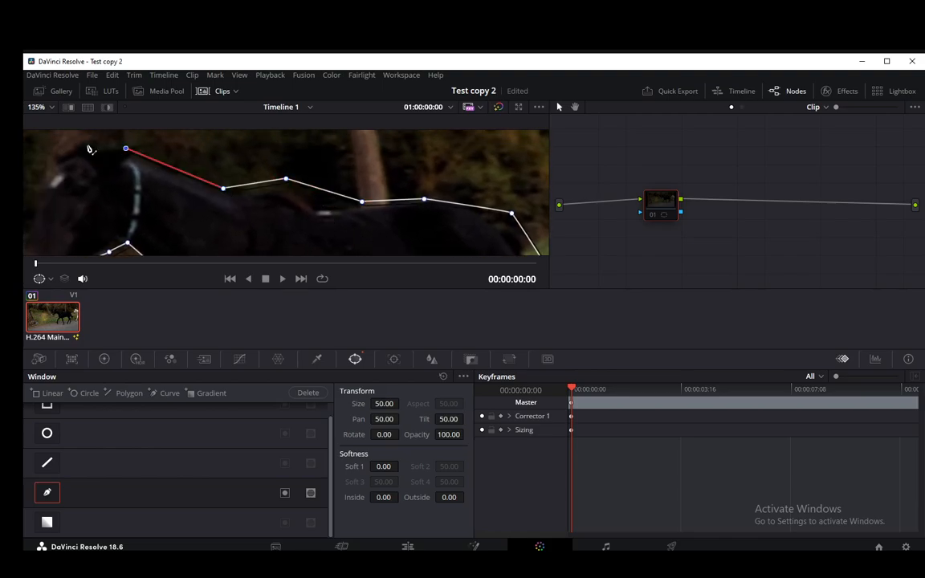
{"action": "left_click", "coordinate": [77, 145]}
{"action": "left_click", "coordinate": [48, 178]}
{"action": "left_click_drag", "start_coordinate": [69, 196], "coordinate": [193, 138]}
{"action": "left_click", "coordinate": [134, 182]}
{"action": "left_click_drag", "start_coordinate": [166, 239], "coordinate": [118, 223]}
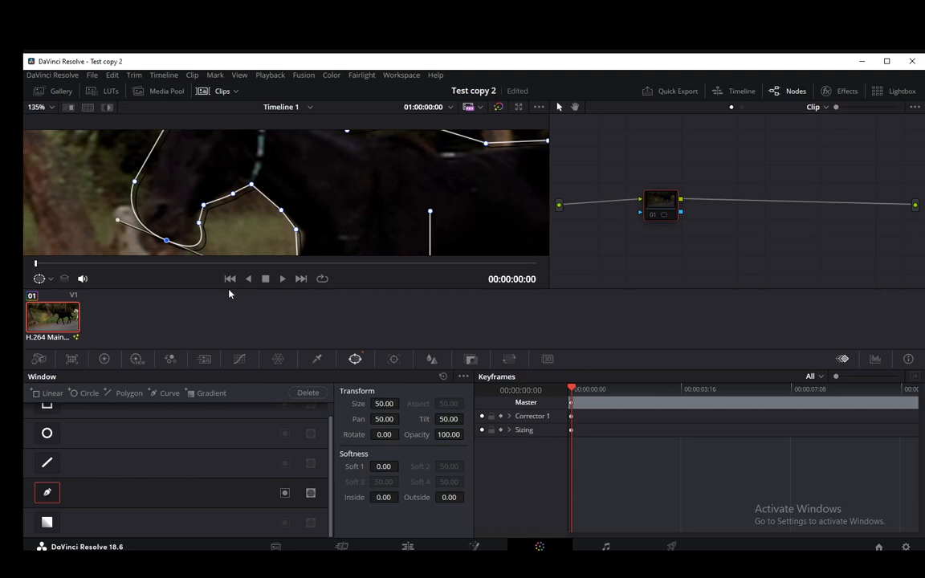
Set the window tracker to Frame mode and keyframe the curve window along the clip to follow the black horse.
{"action": "scroll", "coordinate": [235, 224], "scroll_direction": "down", "scroll_amount": 5}
{"action": "left_click", "coordinate": [393, 359]}
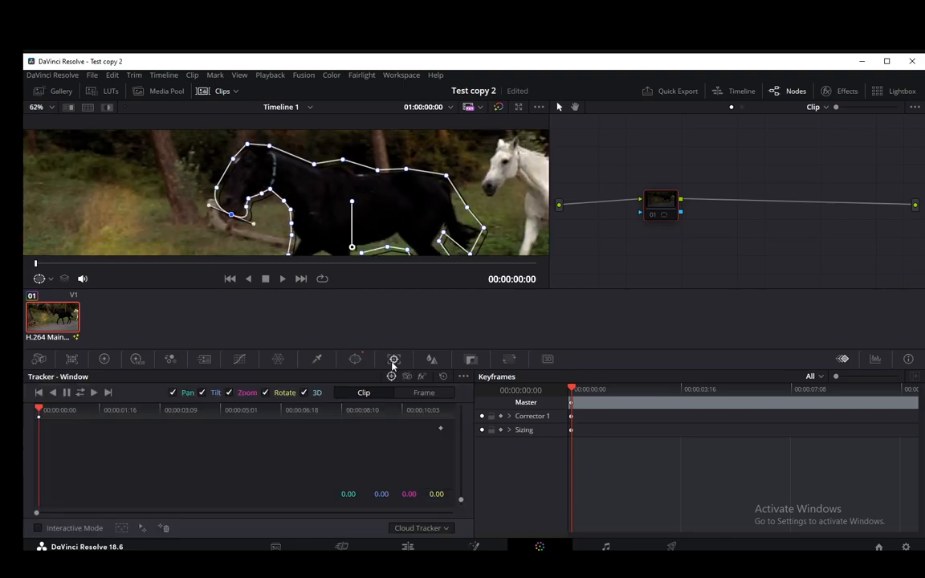
{"action": "left_click", "coordinate": [433, 393]}
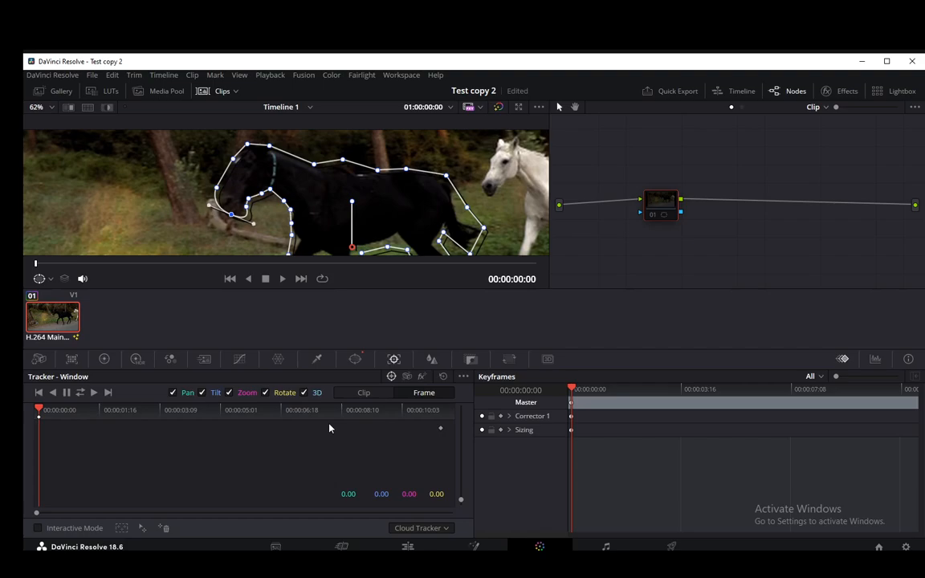
{"action": "scroll", "coordinate": [302, 230], "scroll_direction": "down", "scroll_amount": 7}
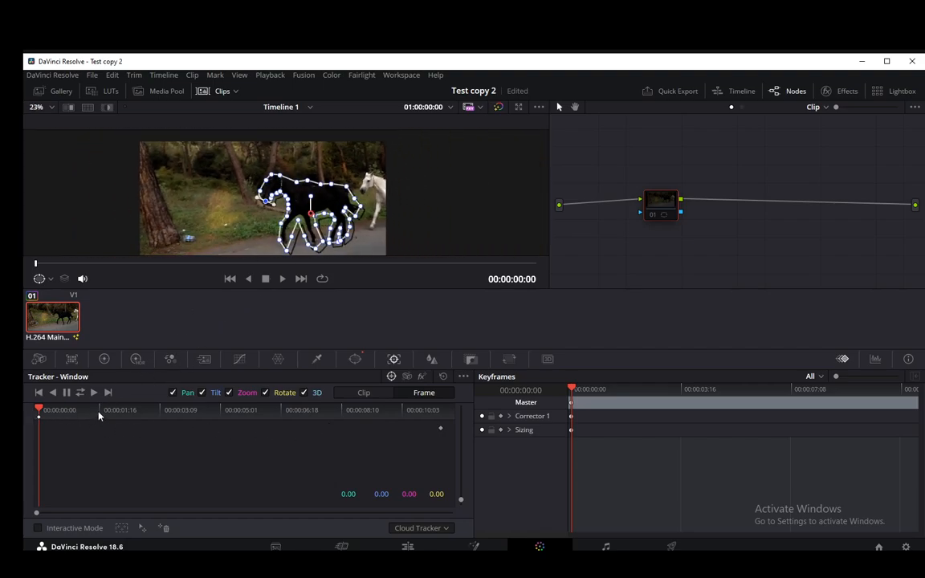
{"action": "left_click", "coordinate": [93, 392]}
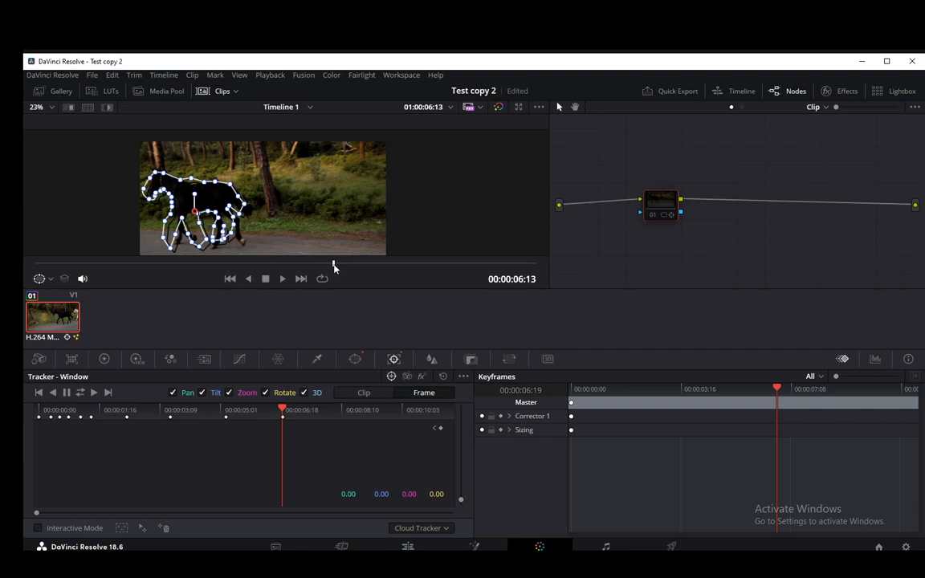
Play the clip from the start and check how the curve window follows the black horse, finishing at the first frame.
{"action": "key", "text": "Home"}
{"action": "left_click", "coordinate": [281, 279]}
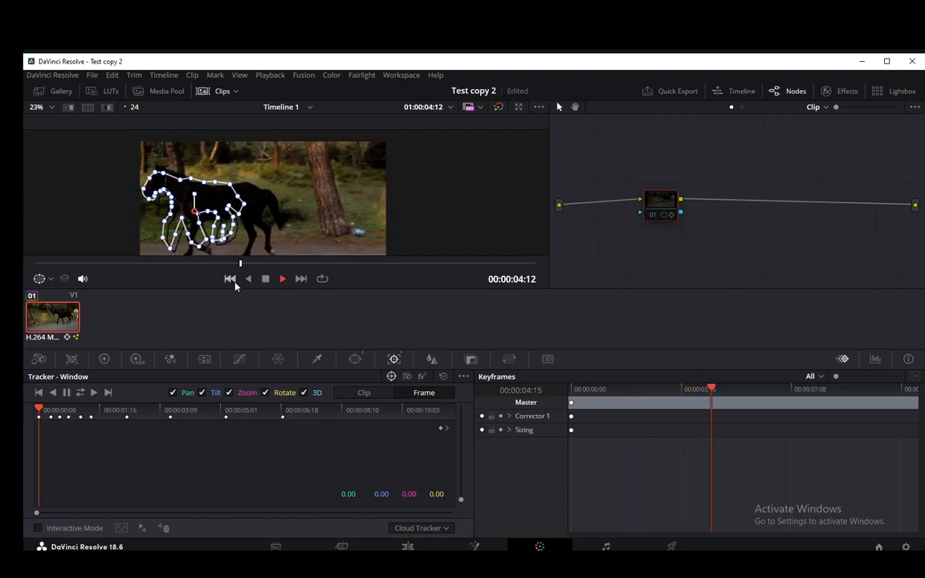
{"action": "key", "text": "space"}
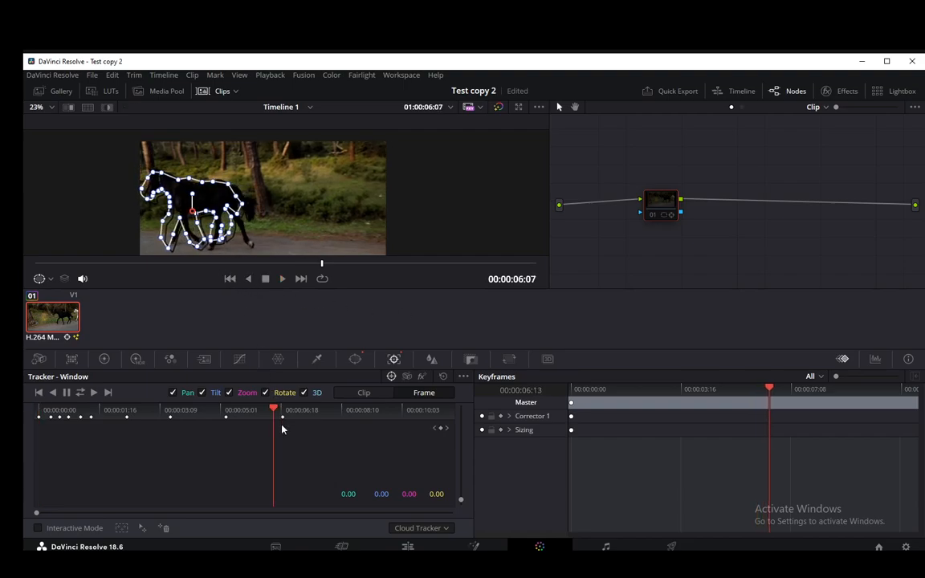
{"action": "left_click", "coordinate": [117, 411]}
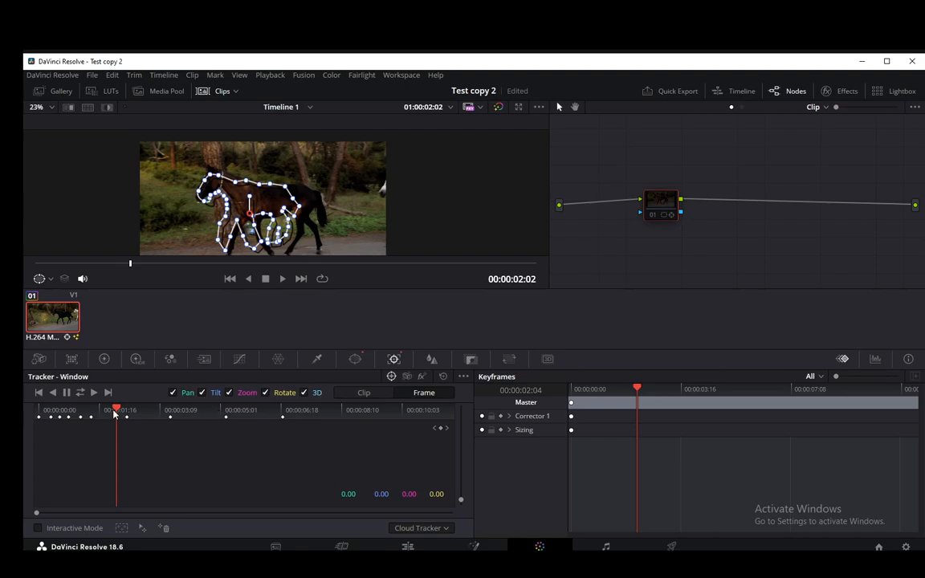
{"action": "left_click", "coordinate": [30, 410]}
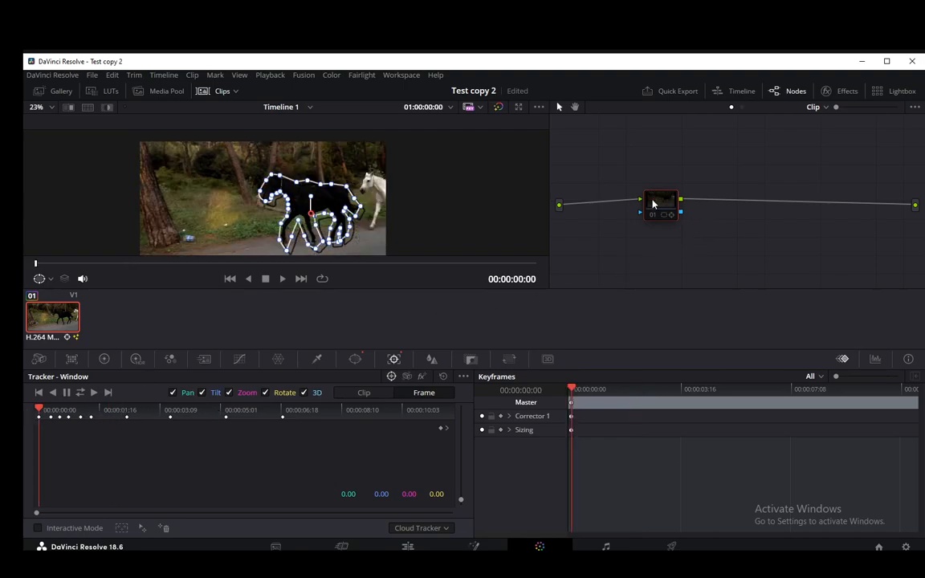
Add an alpha output to the node graph and connect node 01's alpha output to it.
{"action": "left_click_drag", "start_coordinate": [653, 204], "coordinate": [633, 190]}
{"action": "right_click", "coordinate": [693, 224]}
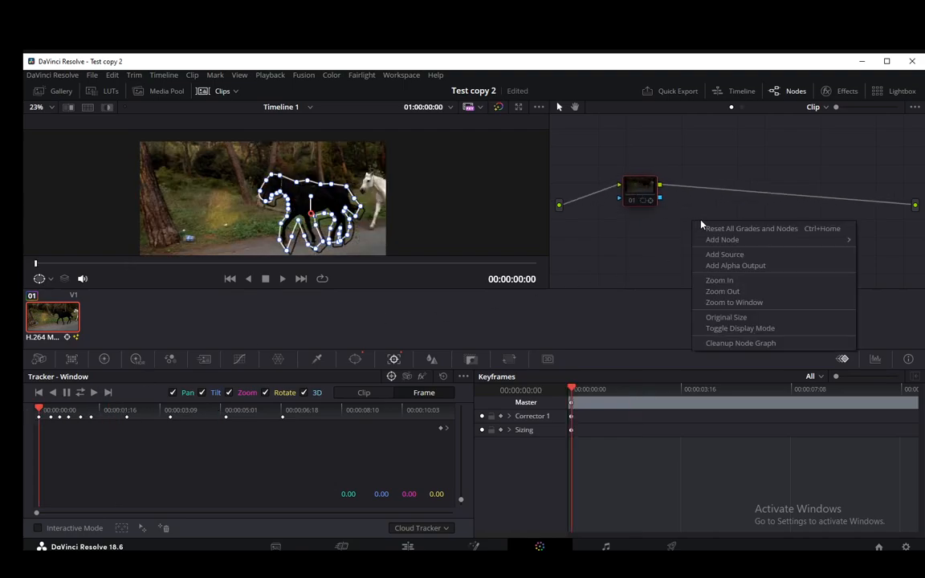
{"action": "left_click", "coordinate": [732, 265]}
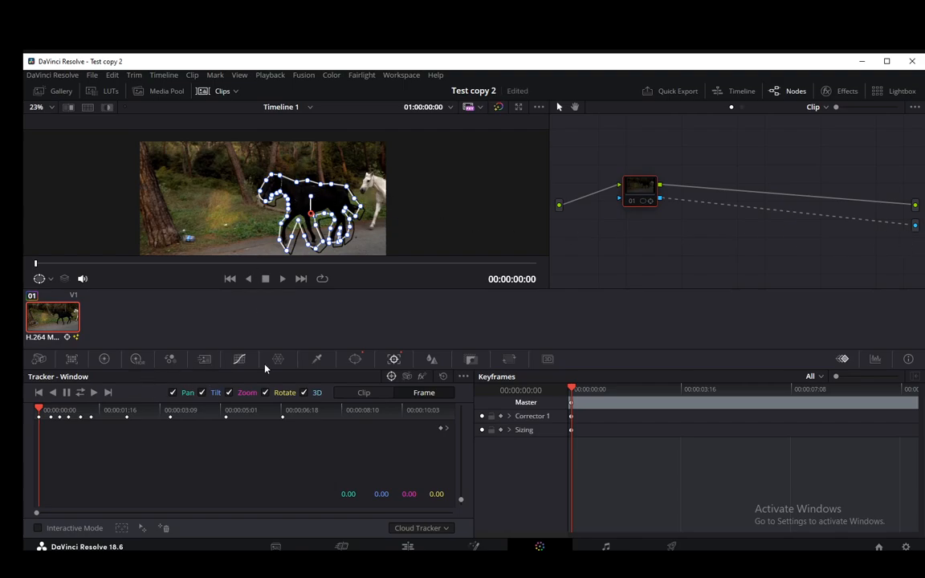
Reposition node 01 in line with the graph outputs and invert the curve window's mask.
{"action": "left_click", "coordinate": [355, 359]}
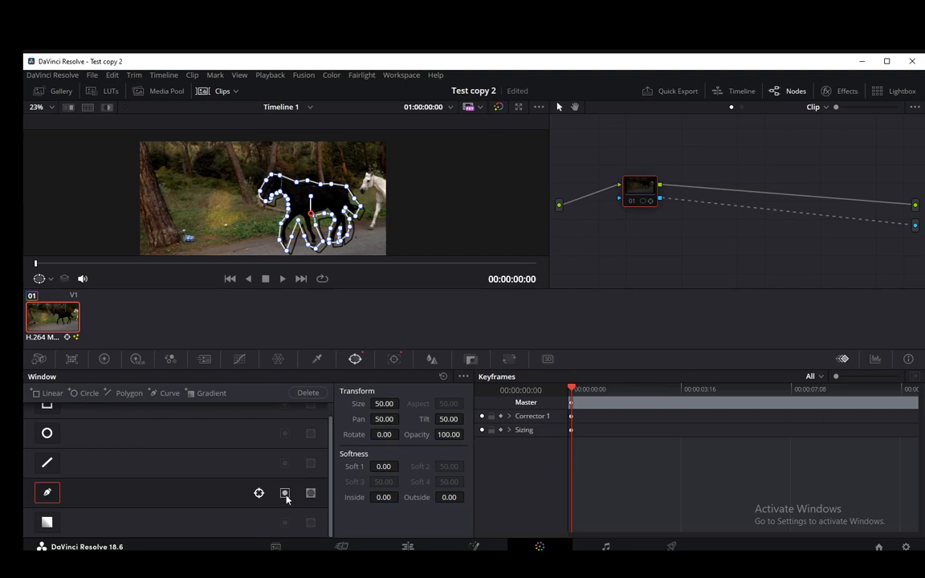
{"action": "scroll", "coordinate": [731, 221], "scroll_direction": "down", "scroll_amount": 2}
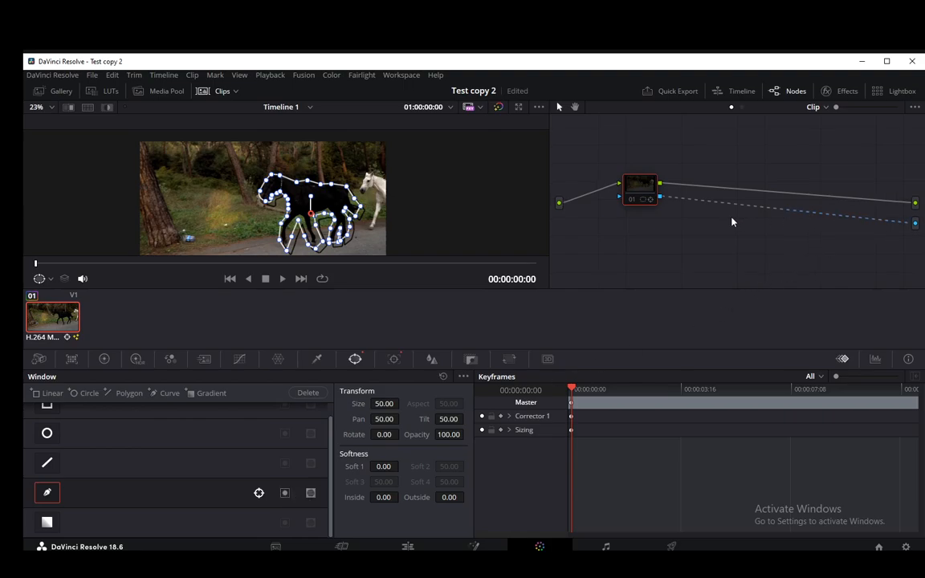
{"action": "scroll", "coordinate": [337, 216], "scroll_direction": "down", "scroll_amount": 4}
{"action": "scroll", "coordinate": [338, 215], "scroll_direction": "up", "scroll_amount": 4}
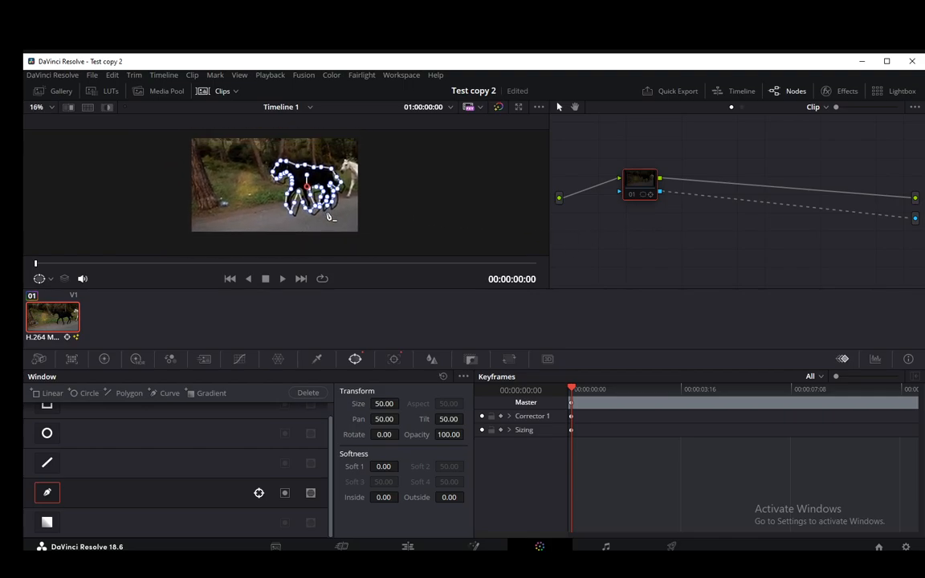
{"action": "scroll", "coordinate": [328, 198], "scroll_direction": "up", "scroll_amount": 2}
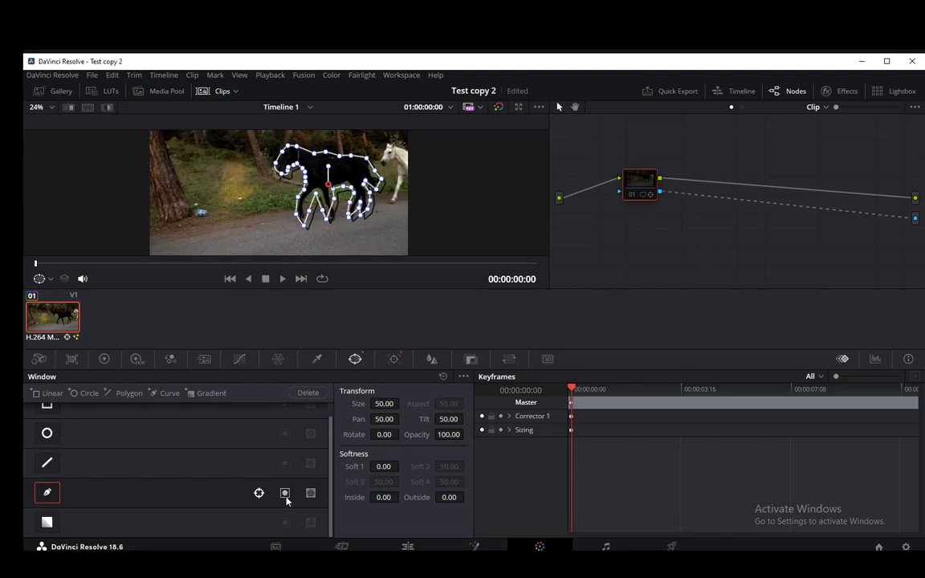
{"action": "left_click_drag", "start_coordinate": [649, 181], "coordinate": [671, 212]}
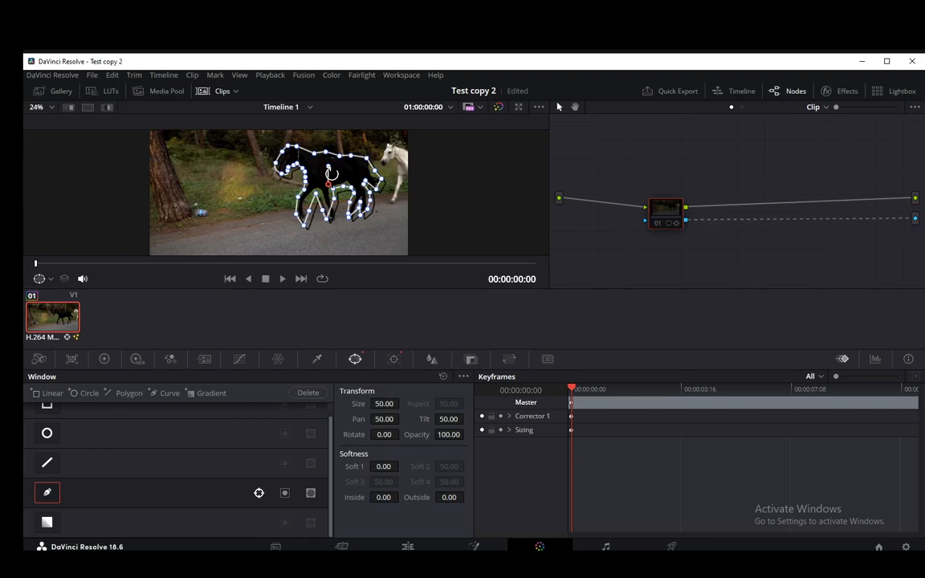
{"action": "left_click", "coordinate": [286, 494]}
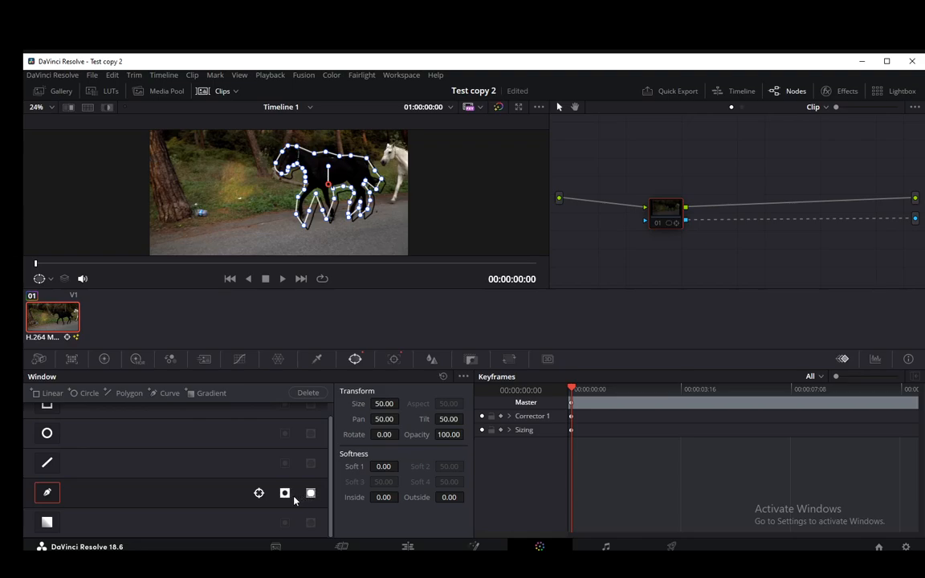